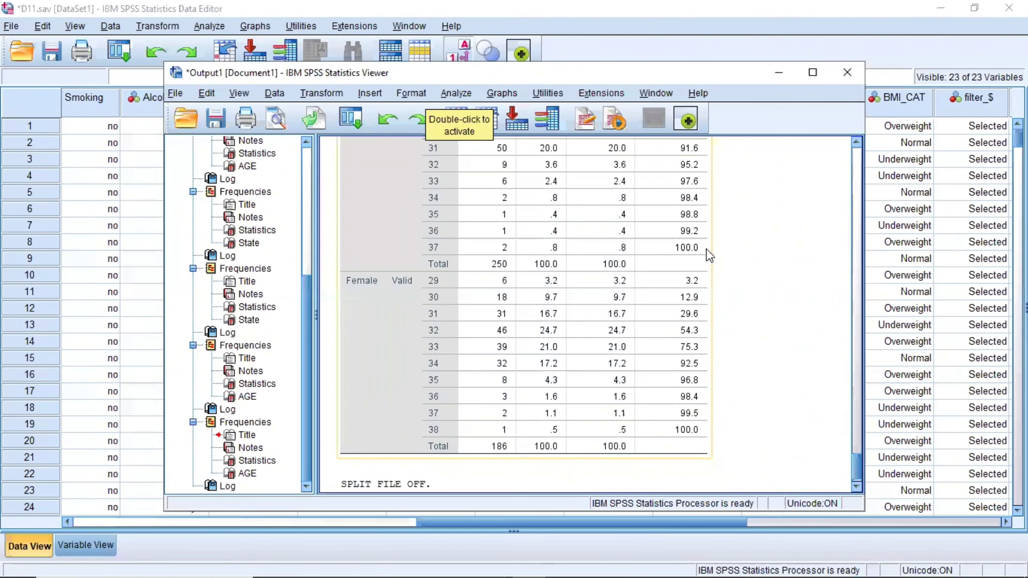
Examine the Gender and Alcoholintake columns in the dataset.
click(783, 74)
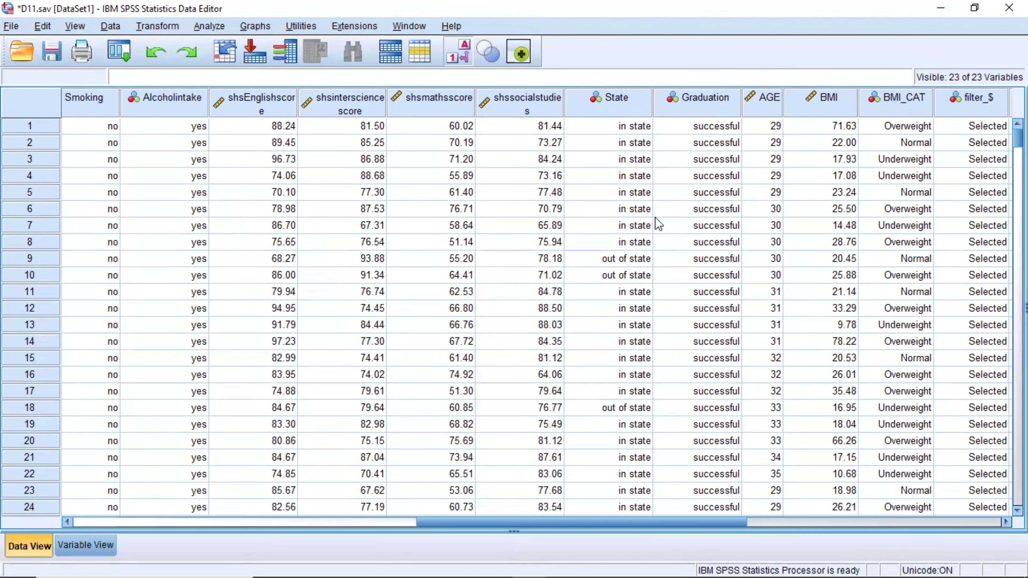
drag(656, 522, 343, 533)
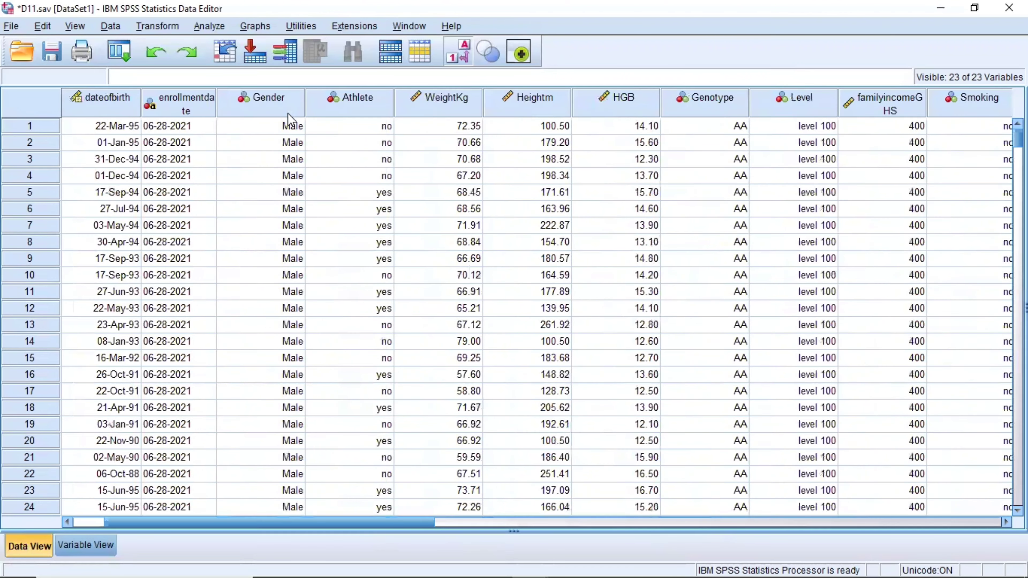
mouse_move(288, 119)
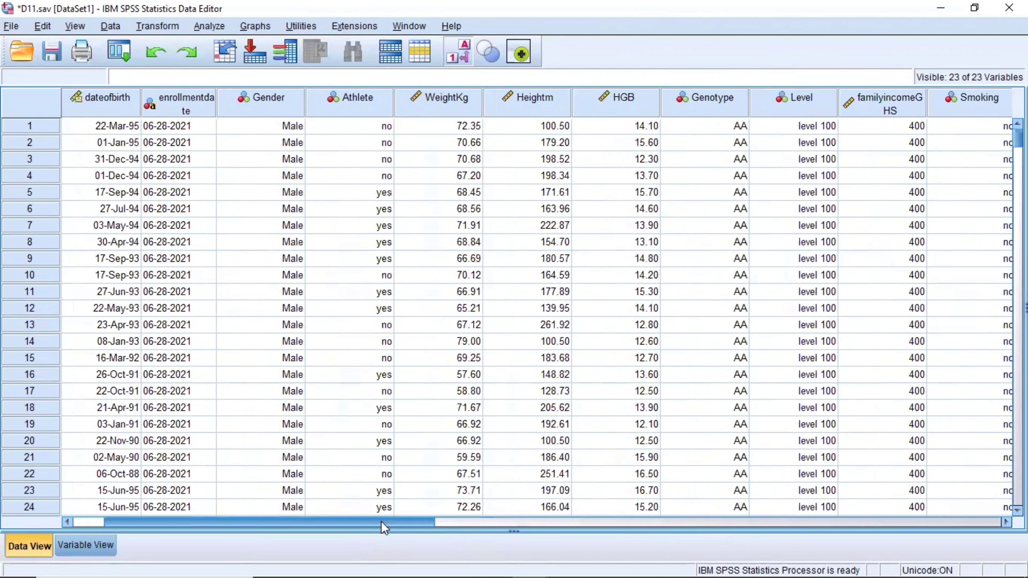
drag(380, 521, 577, 520)
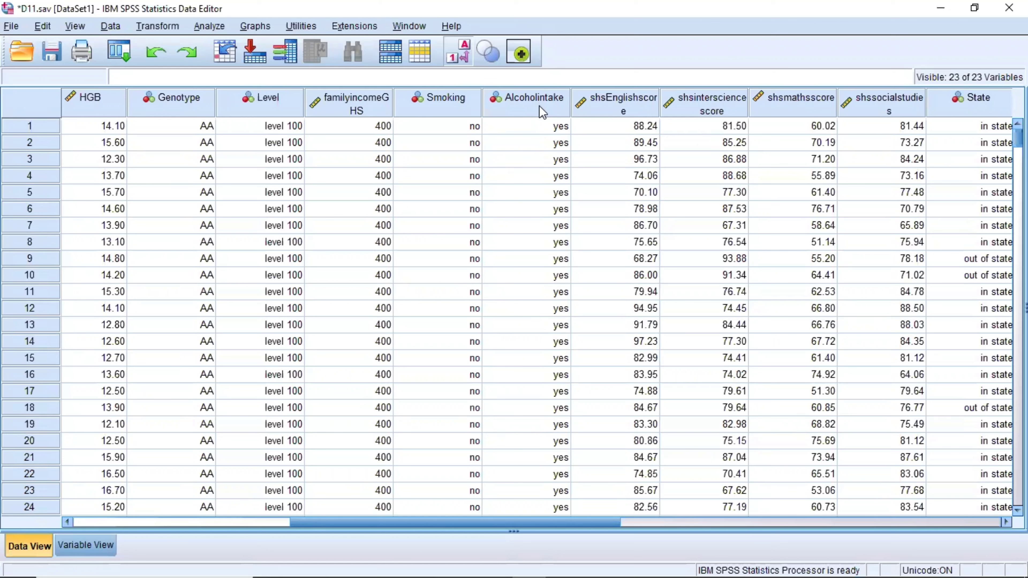
mouse_move(542, 113)
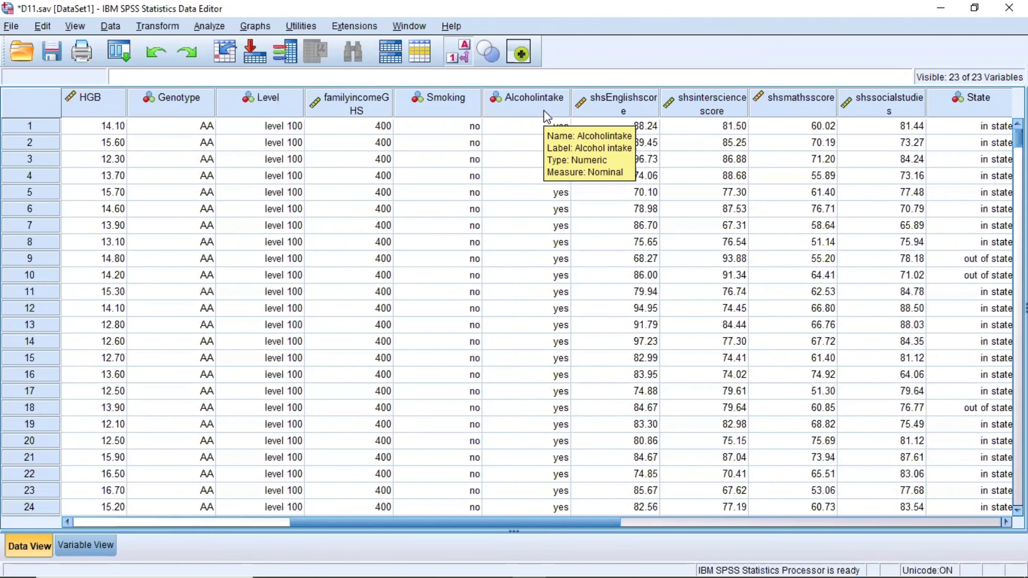
Check the value labels defined for the Alcoholintake variable and return to the data rows.
click(95, 546)
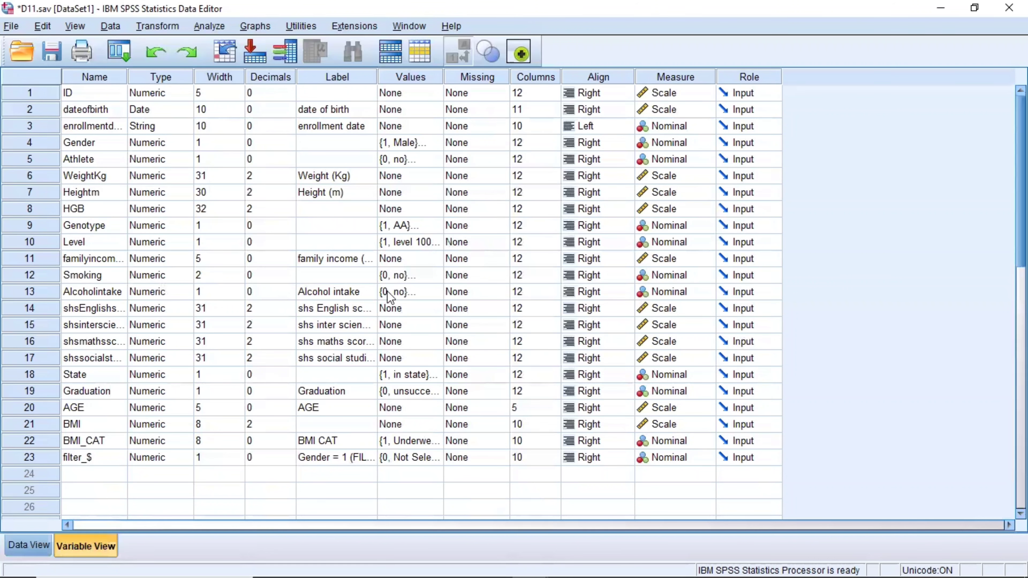
click(421, 296)
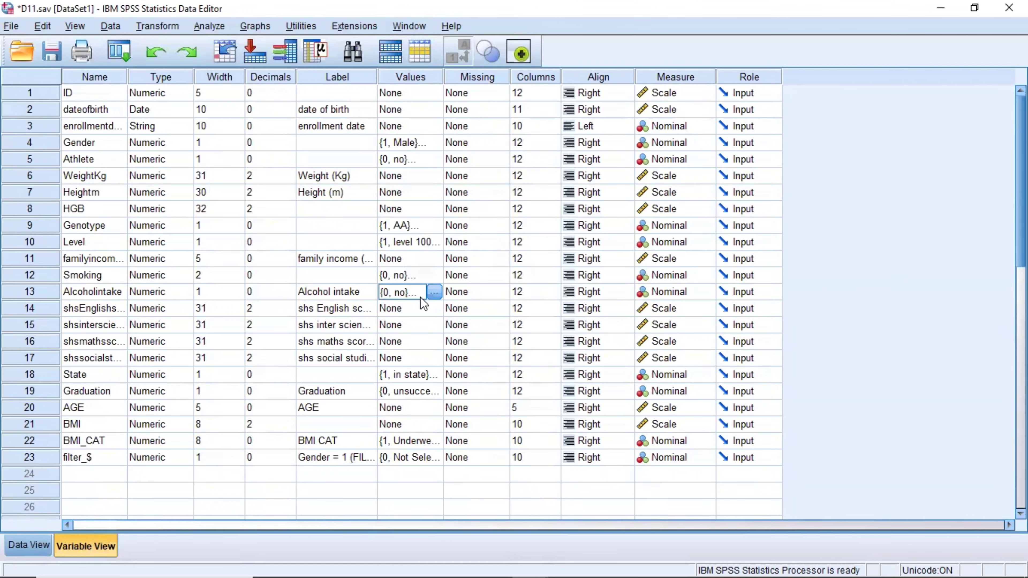
click(434, 293)
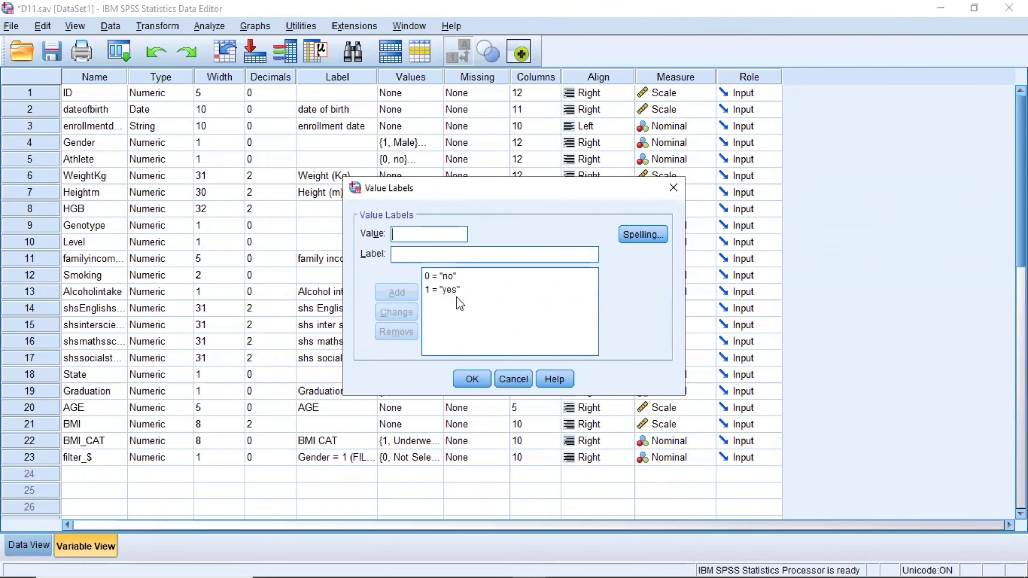
click(474, 377)
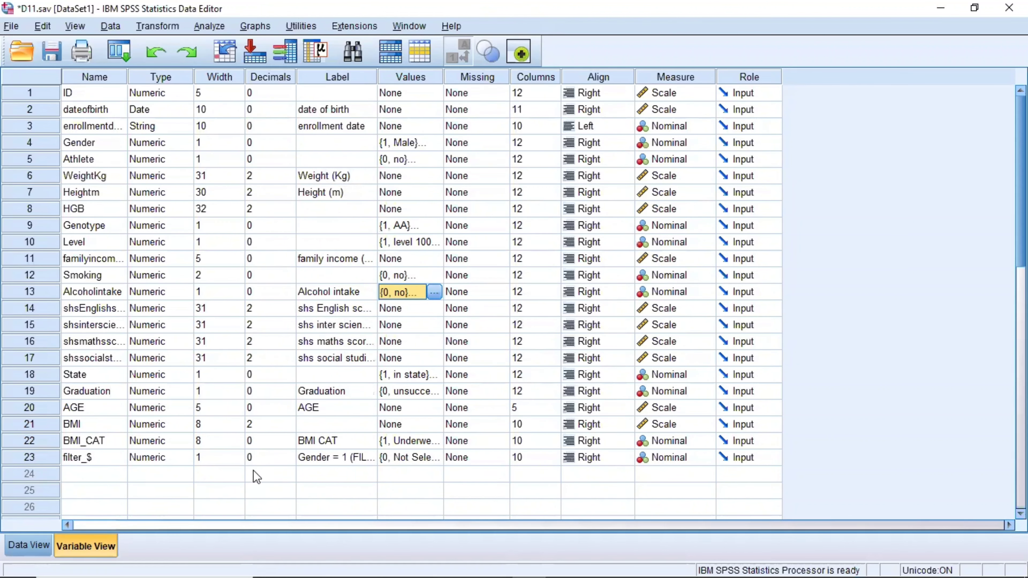
click(16, 547)
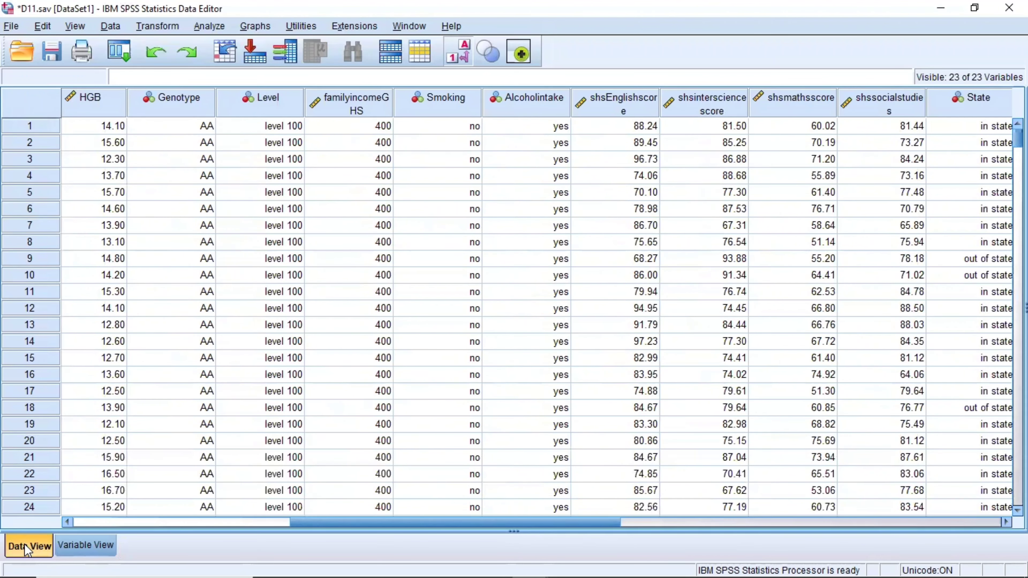
mouse_move(25, 556)
Start a conditional case selection with the condition Gender = 2.
click(417, 55)
click(472, 167)
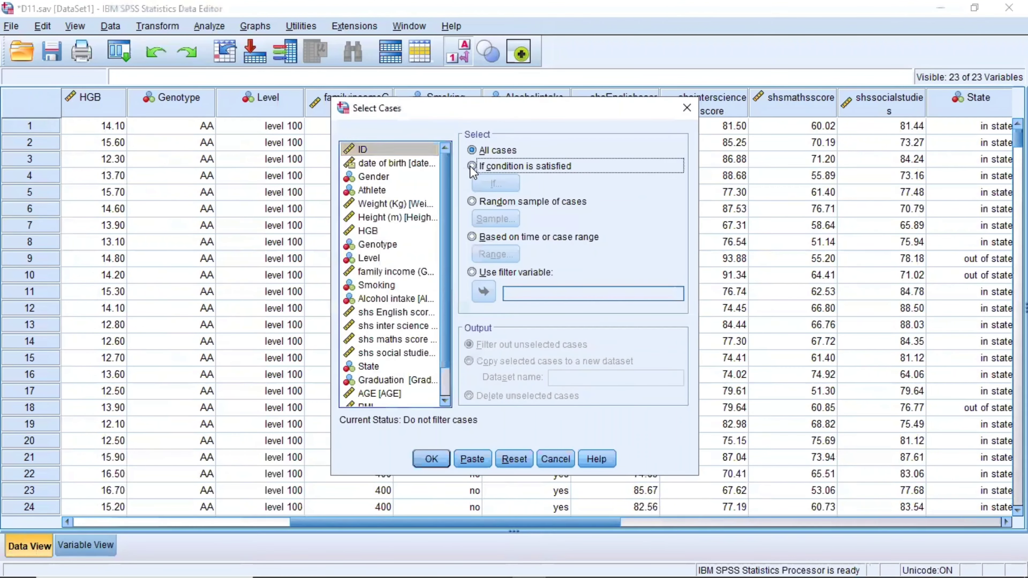
click(489, 186)
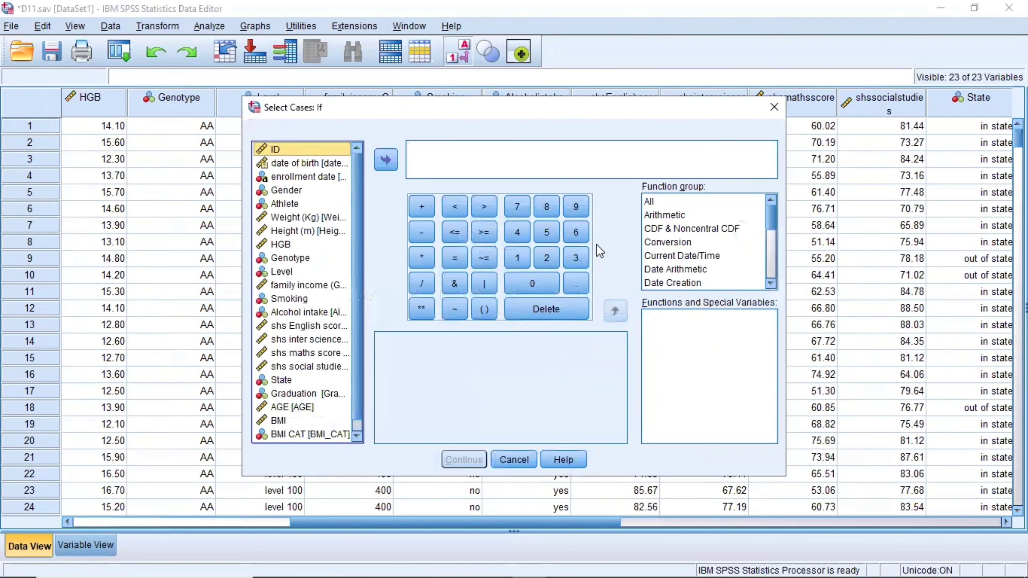
click(291, 190)
click(383, 166)
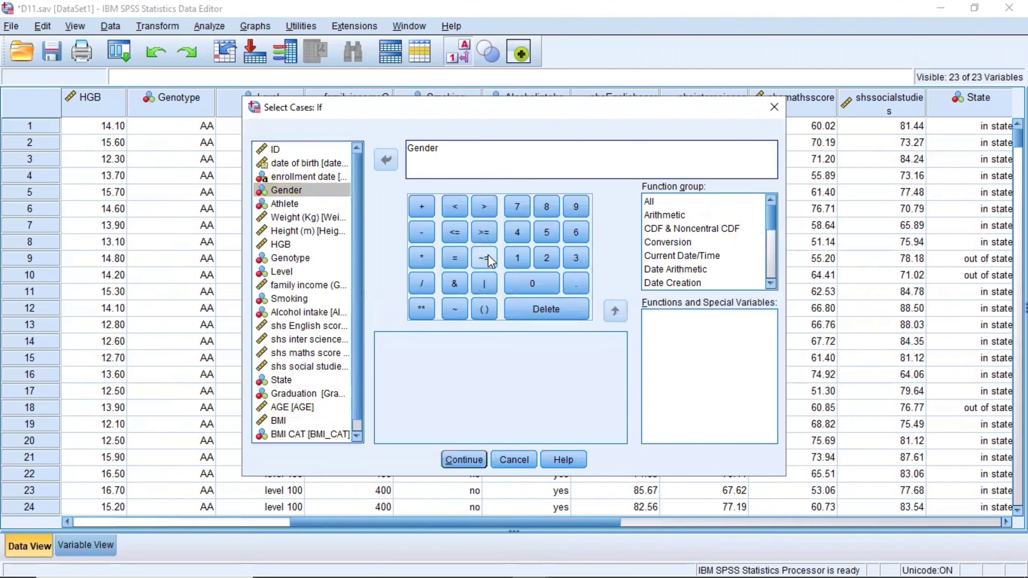
click(454, 257)
click(544, 261)
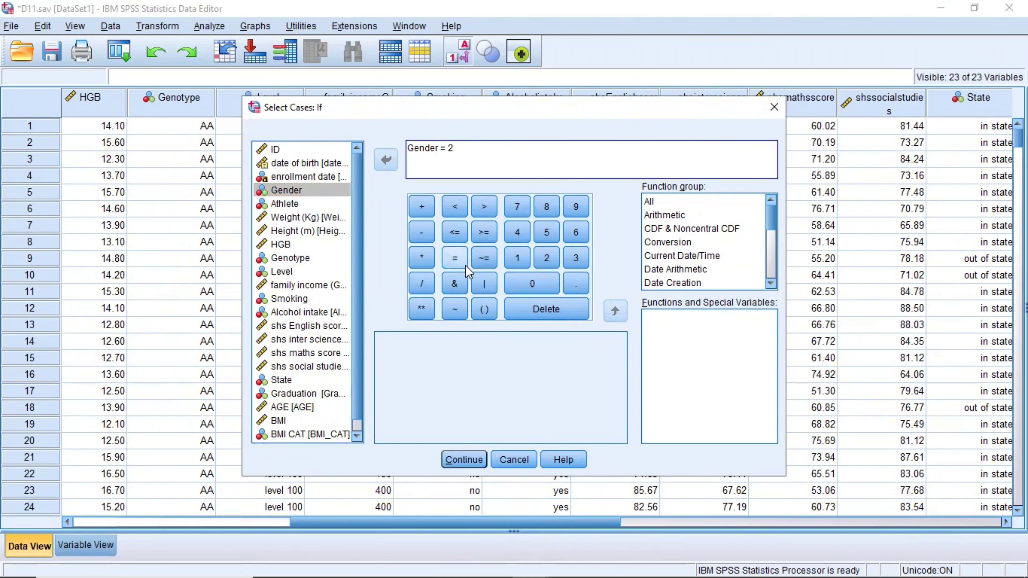
Extend the selection condition with & Alcoholintake = 1 and apply it, filtering out unselected cases.
click(466, 286)
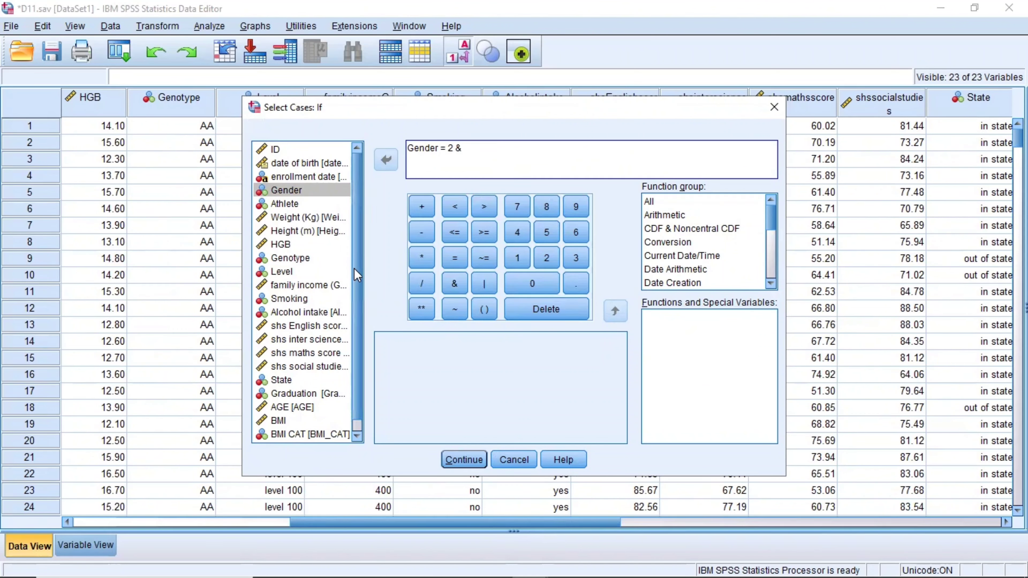
click(303, 313)
click(391, 159)
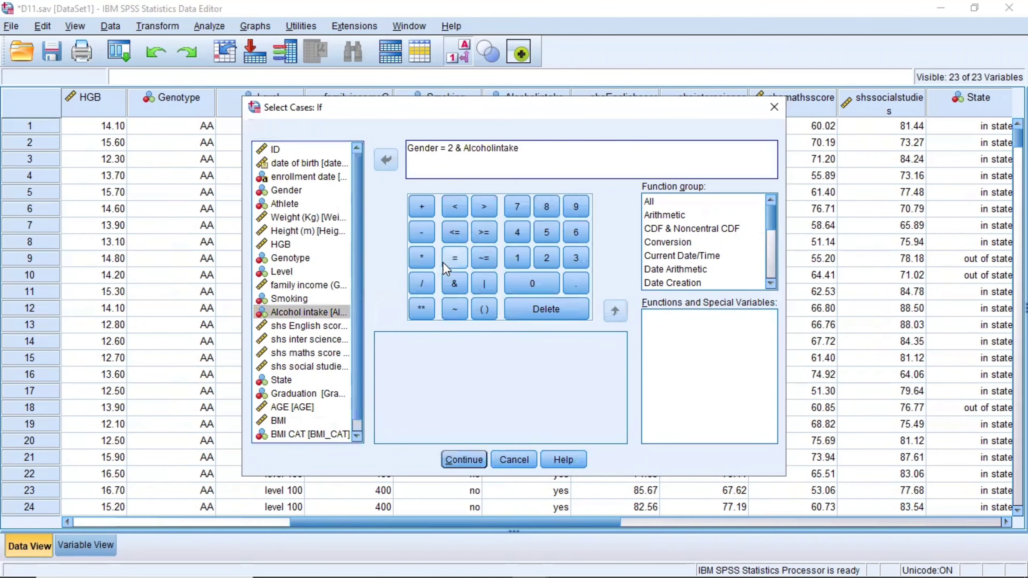
click(455, 257)
click(522, 264)
click(473, 462)
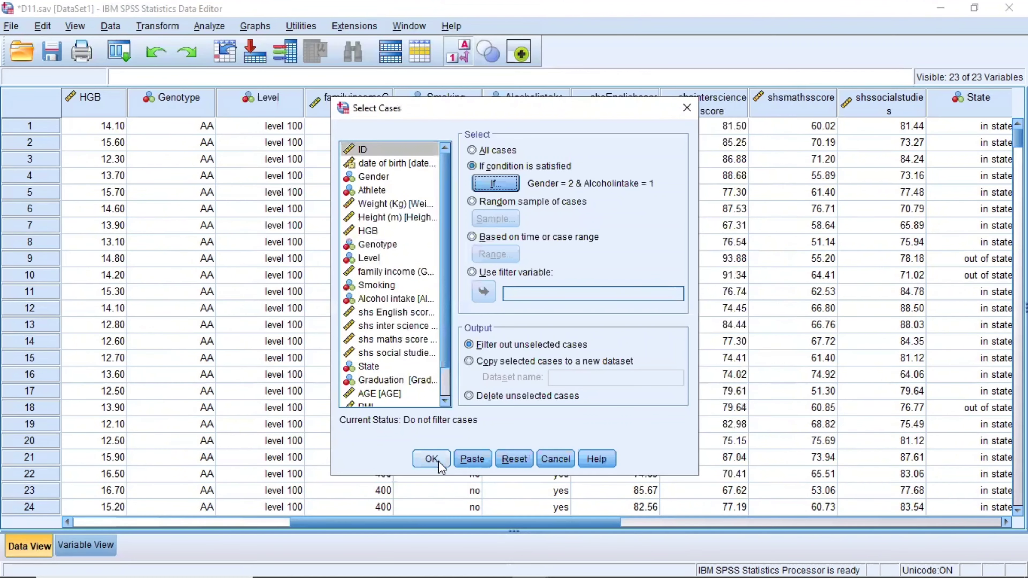
click(439, 462)
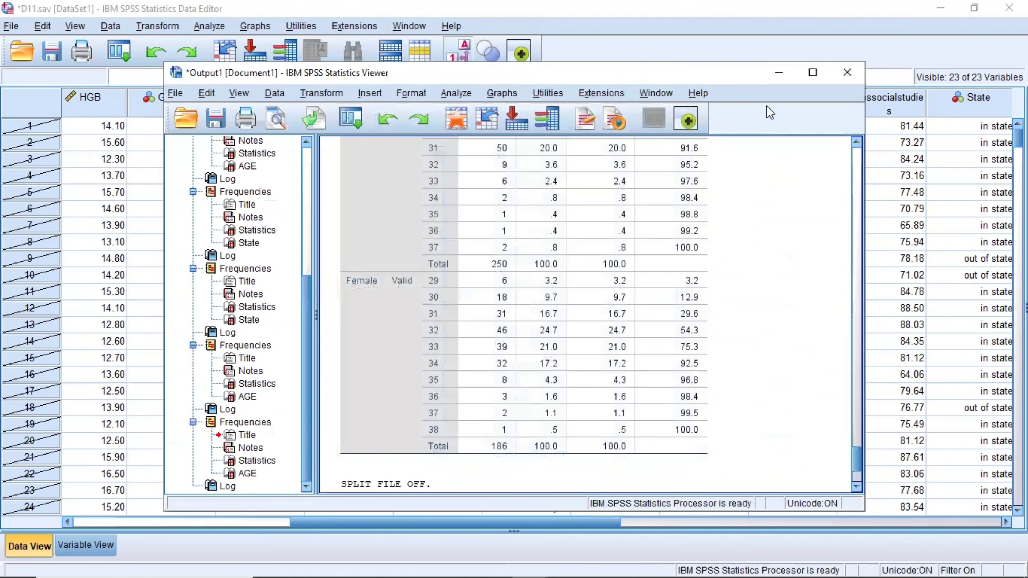
click(779, 72)
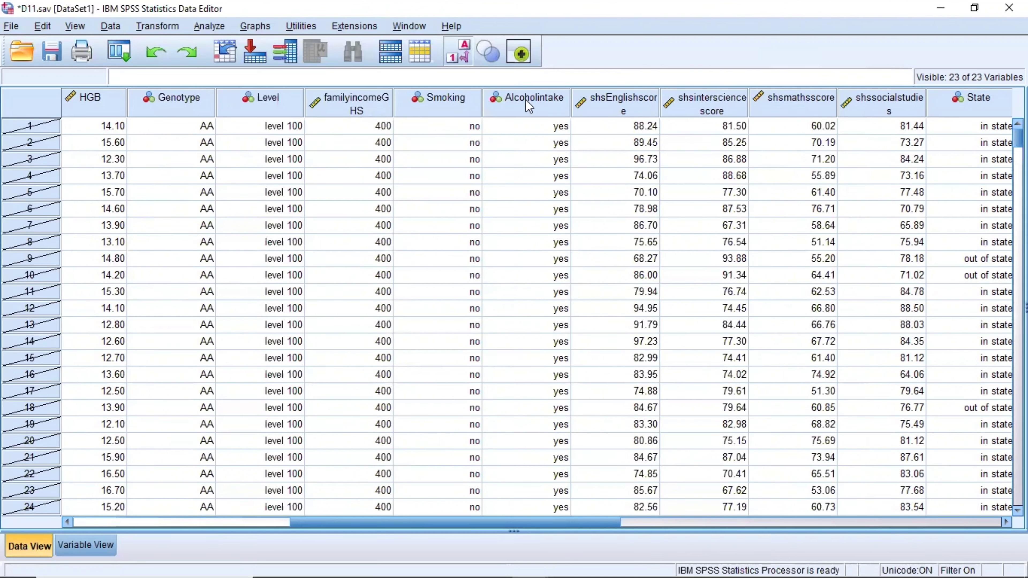
Set up a Frequencies analysis of AGE and add the 75th percentile to its statistics.
click(209, 25)
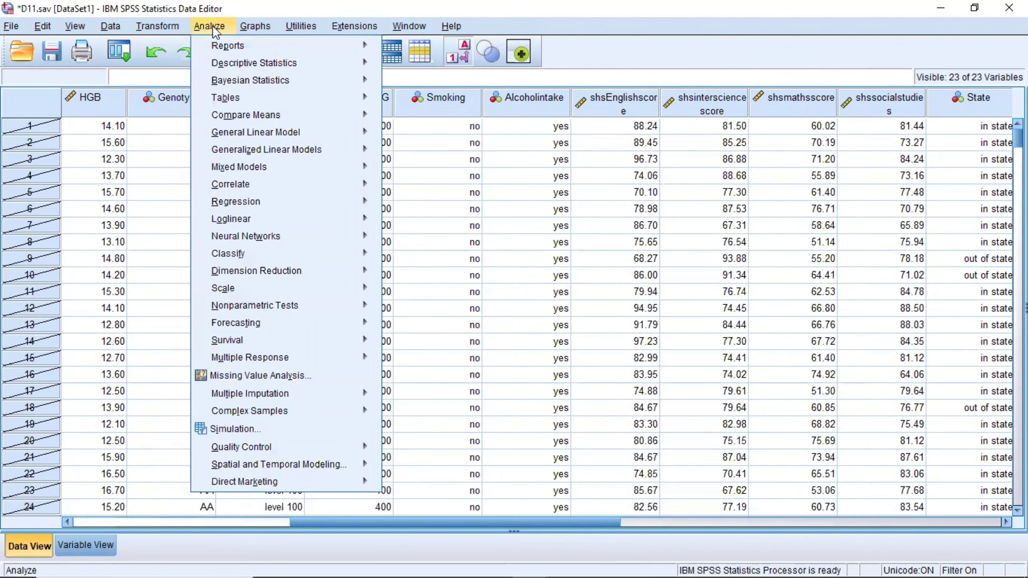
mouse_move(374, 79)
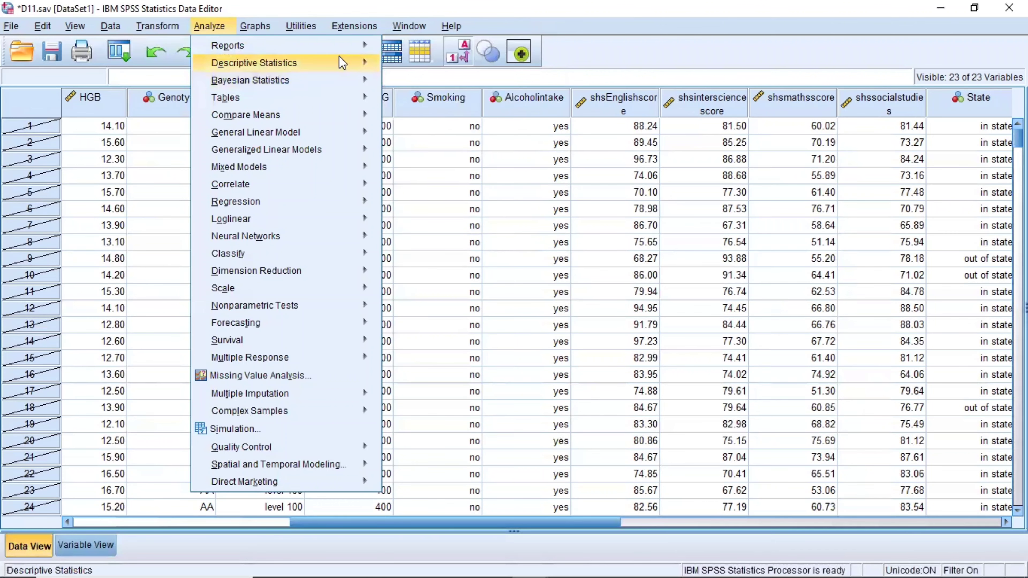
mouse_move(340, 62)
click(409, 64)
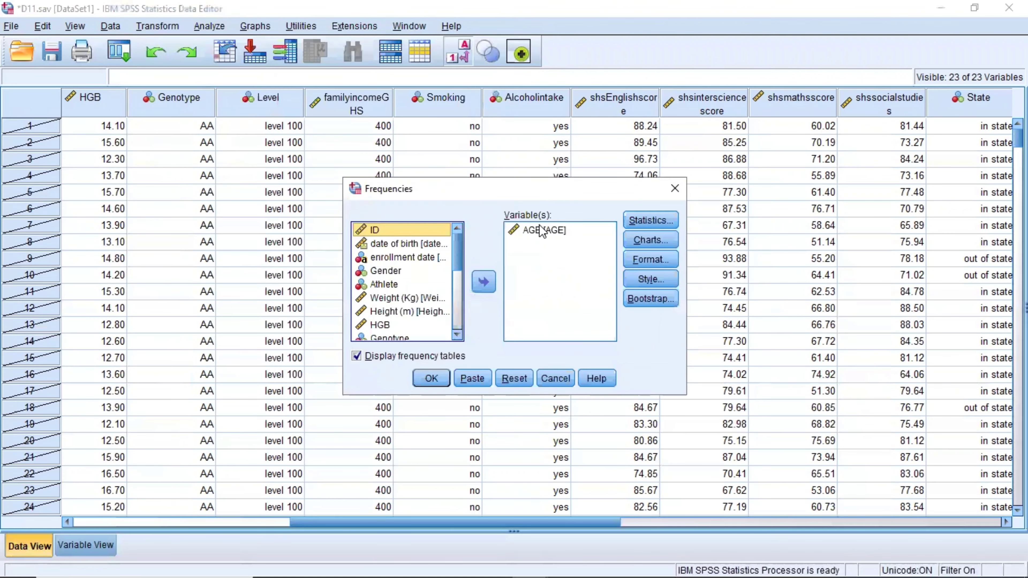
click(663, 226)
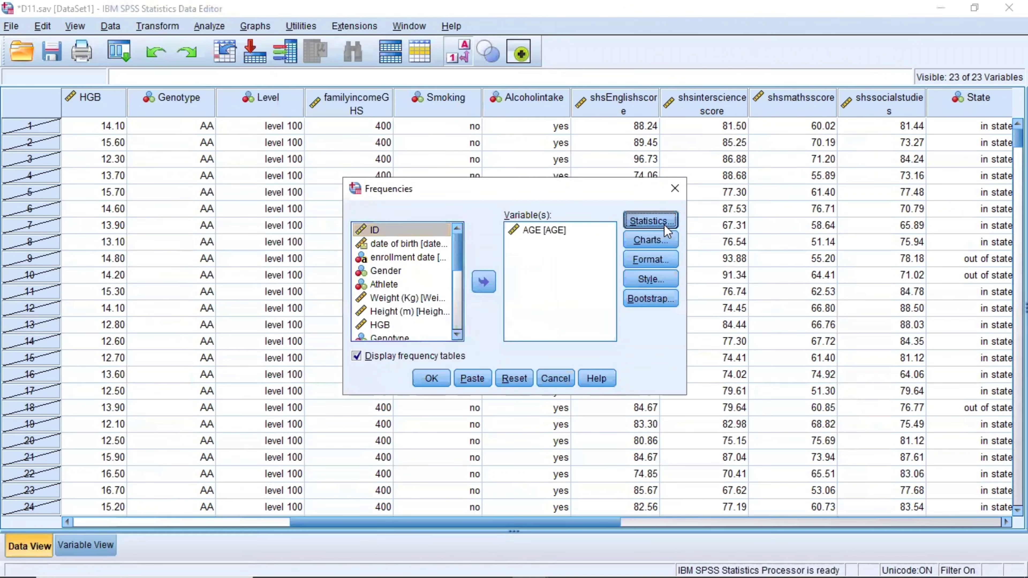
click(556, 194)
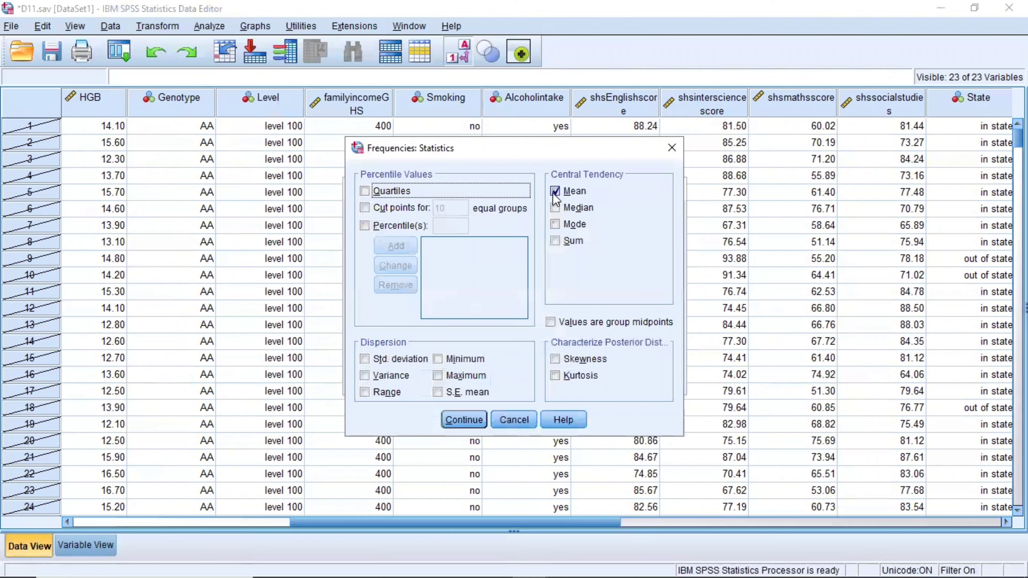
click(555, 193)
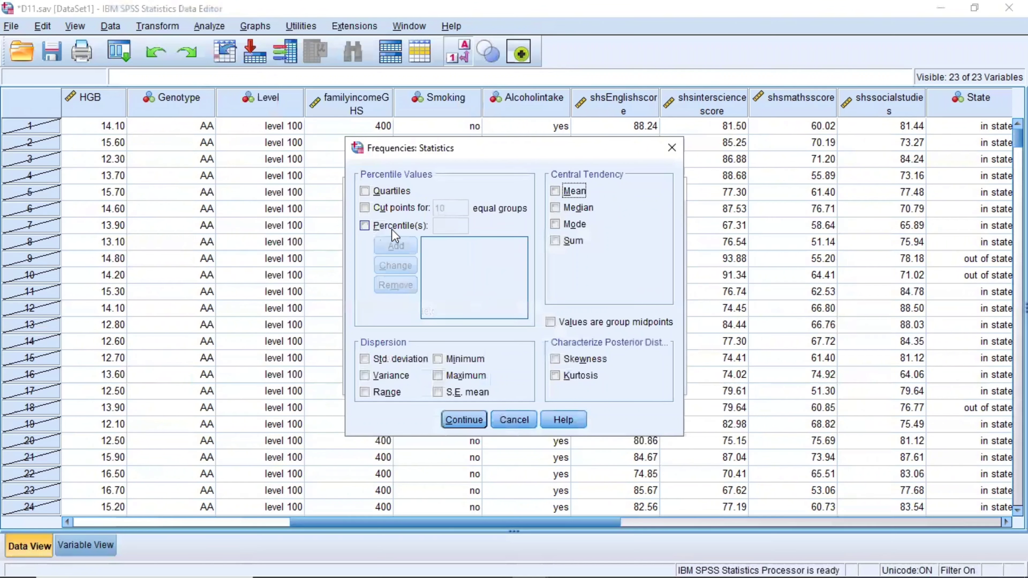
click(363, 226)
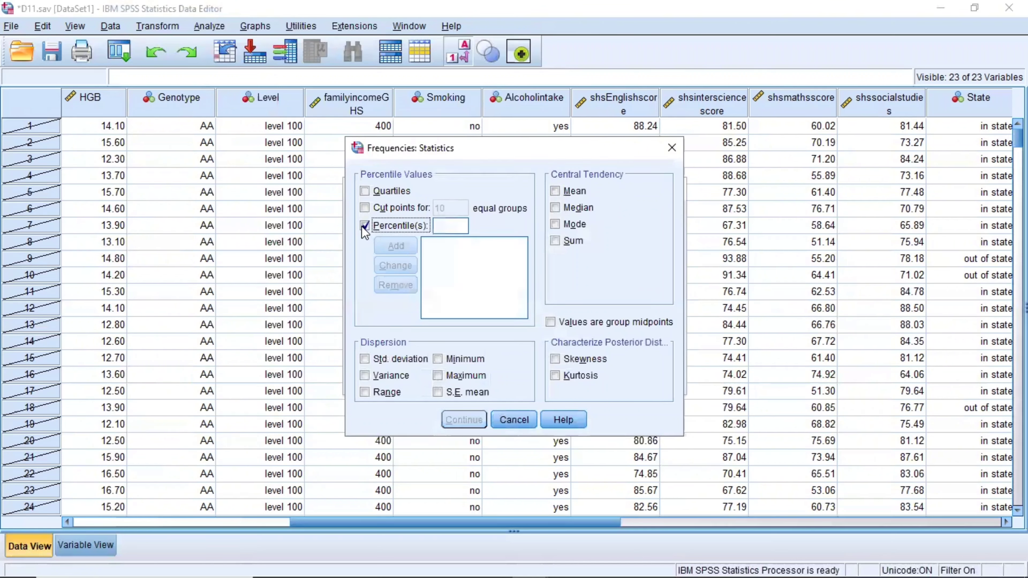
click(461, 227)
text(75)
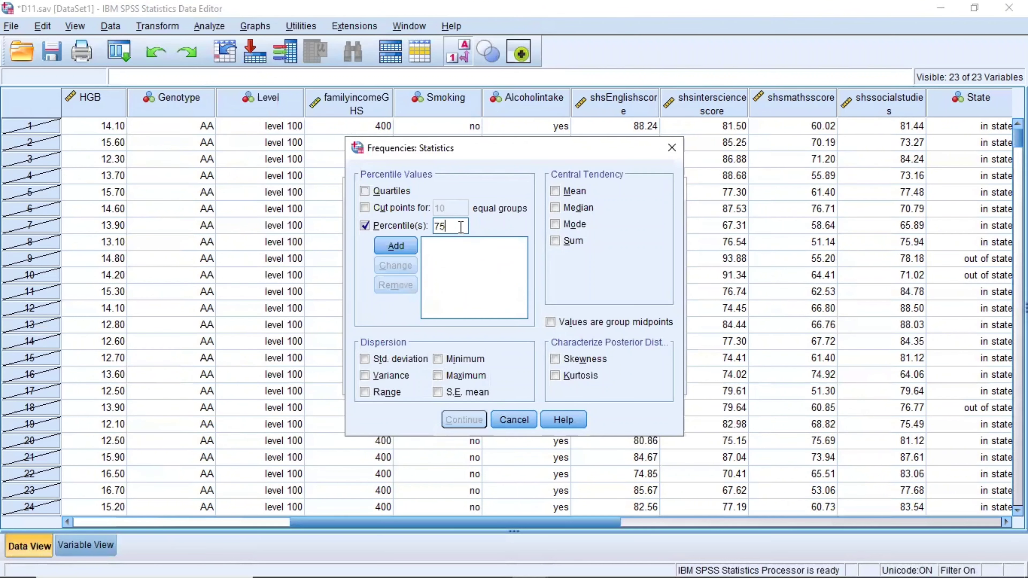
click(396, 247)
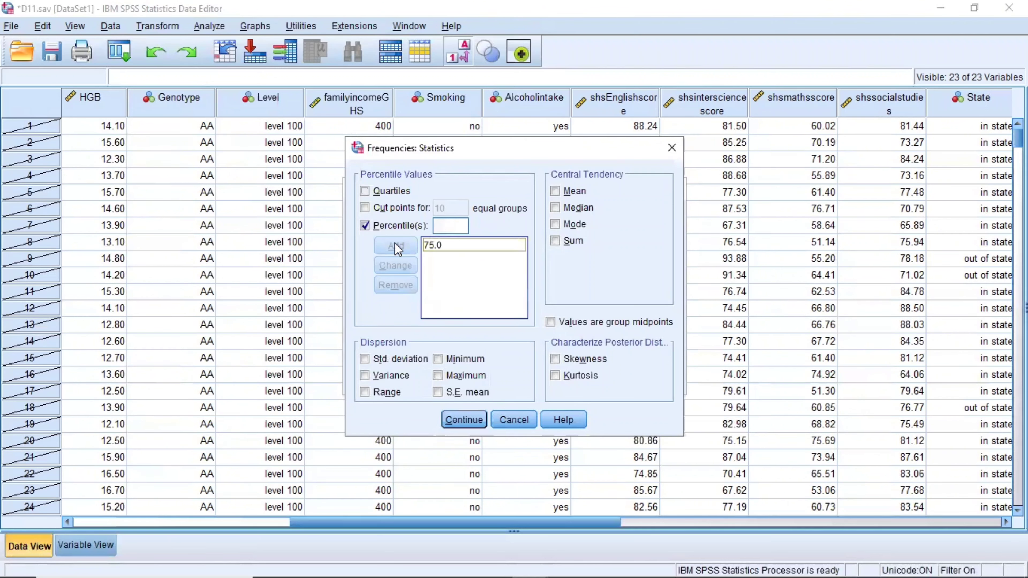
Add the 50th percentile and the mean to the AGE statistics, and run the Frequencies analysis.
click(446, 226)
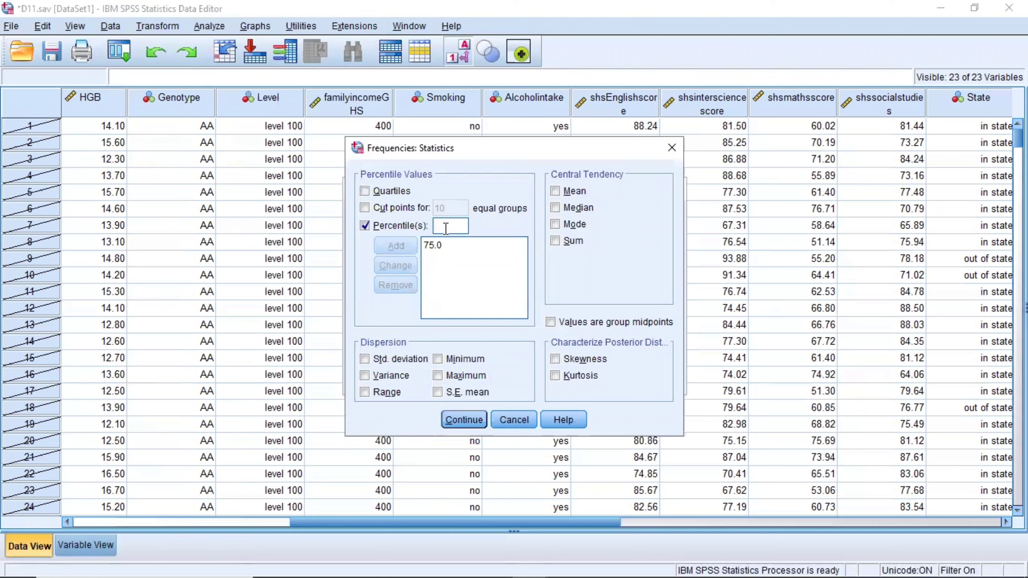
text(50)
click(410, 247)
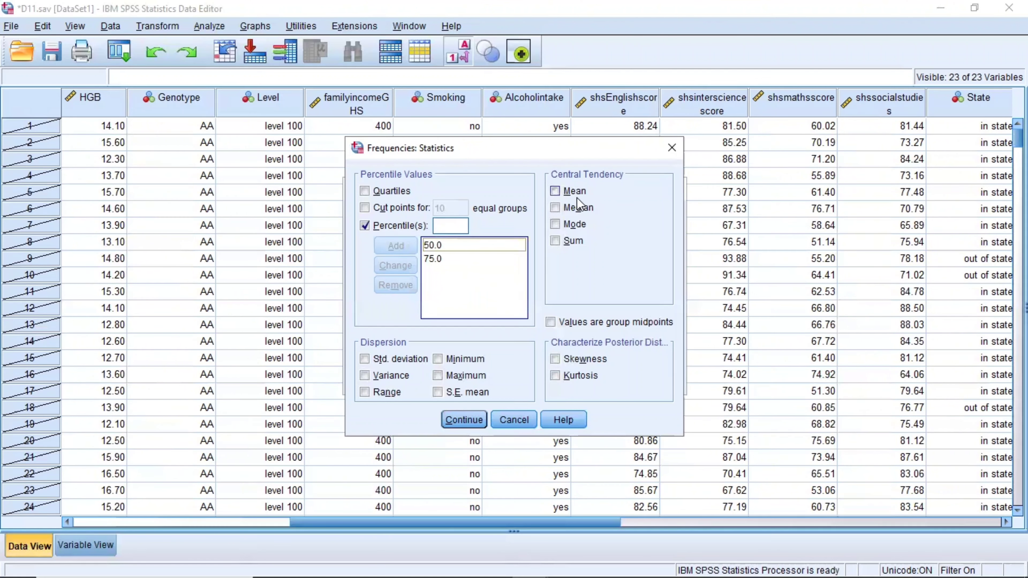
click(564, 189)
click(565, 192)
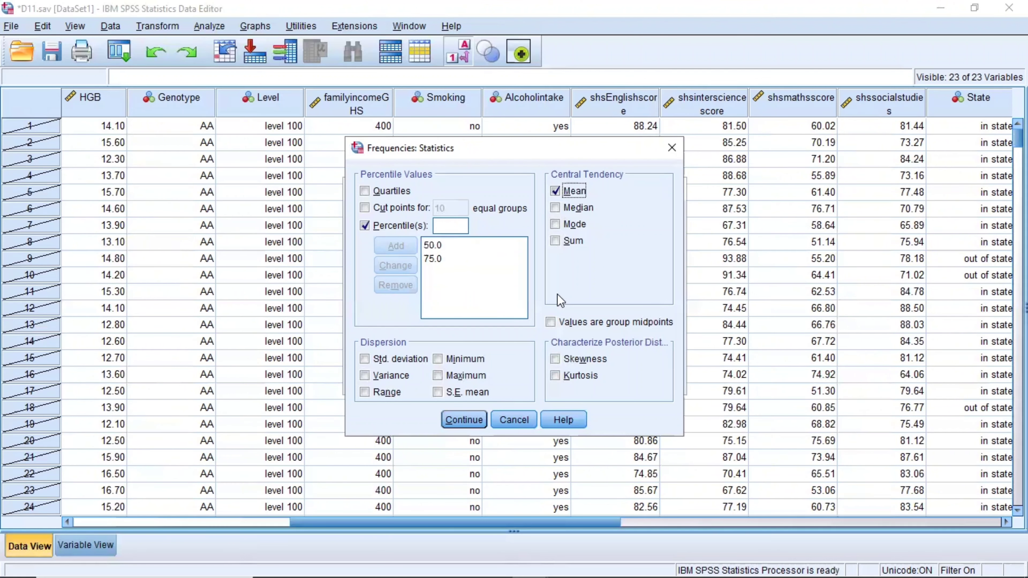
click(465, 420)
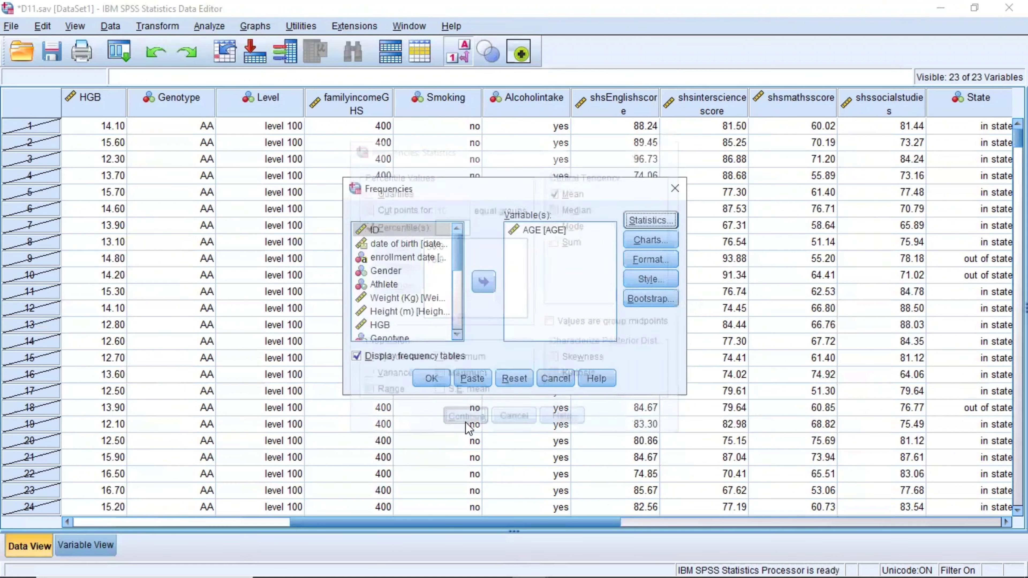
click(432, 380)
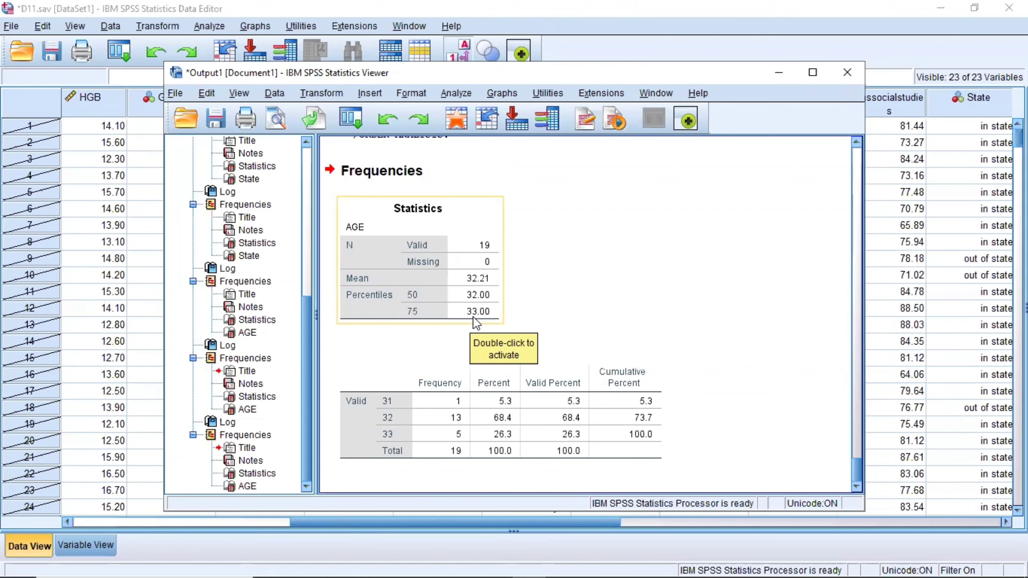
click(779, 72)
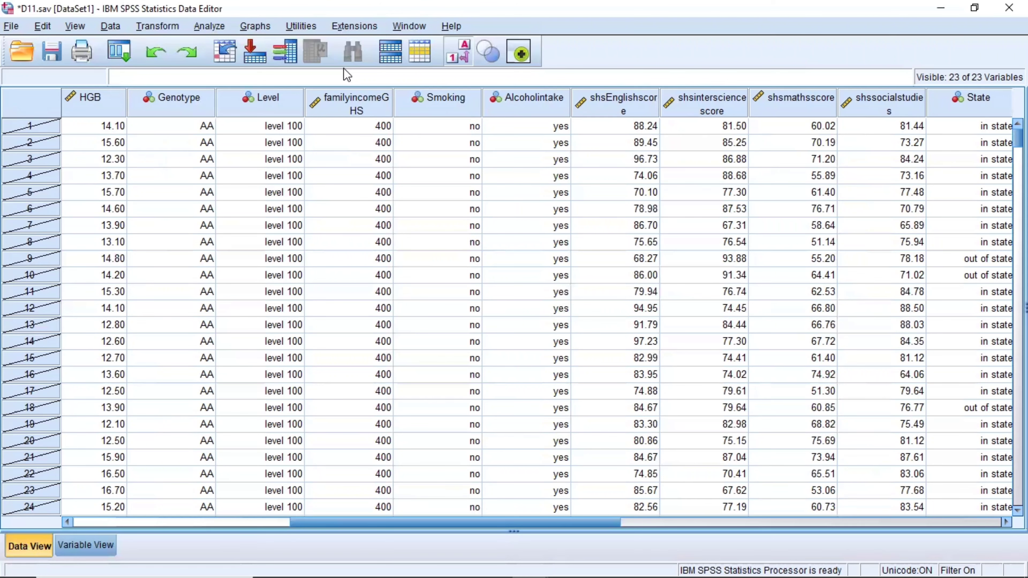
Reset the case selection to all cases, apply it, and return to the data.
click(417, 54)
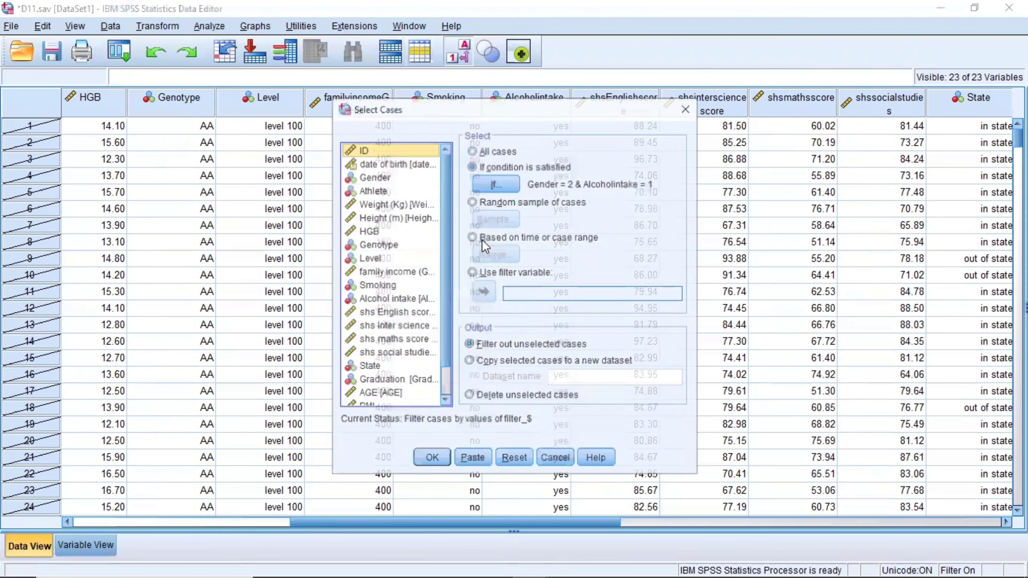
click(507, 452)
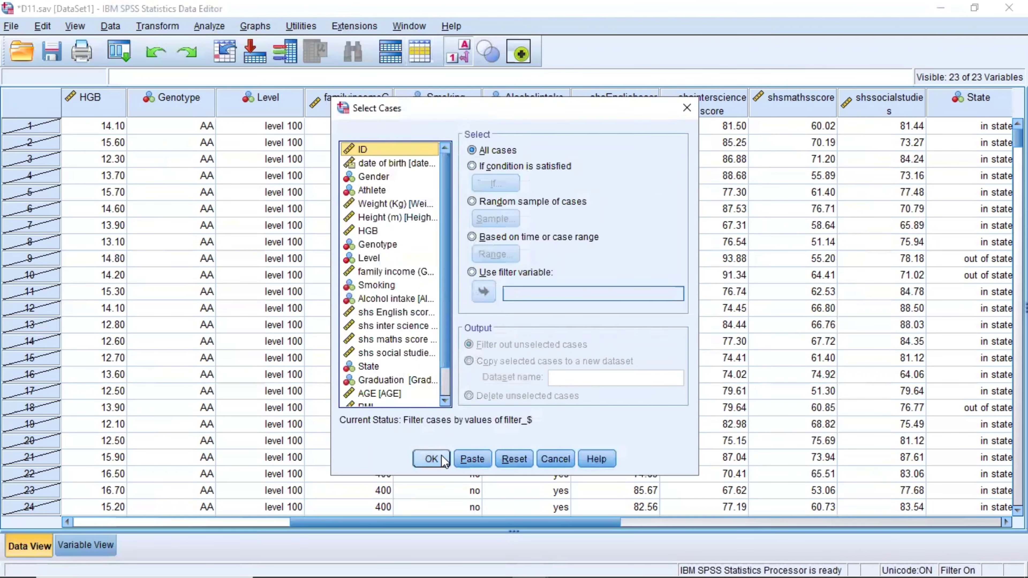
click(432, 458)
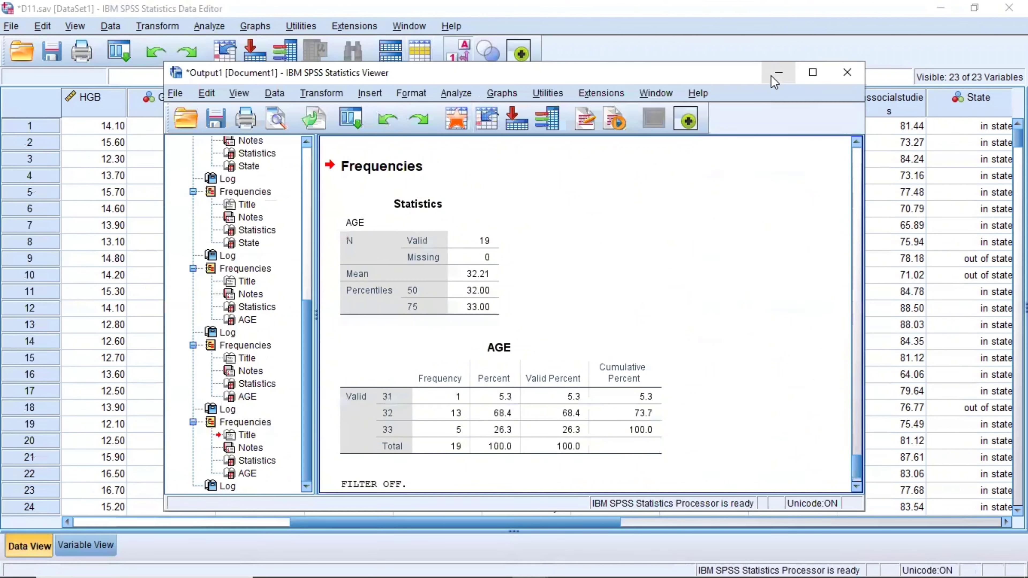
click(777, 74)
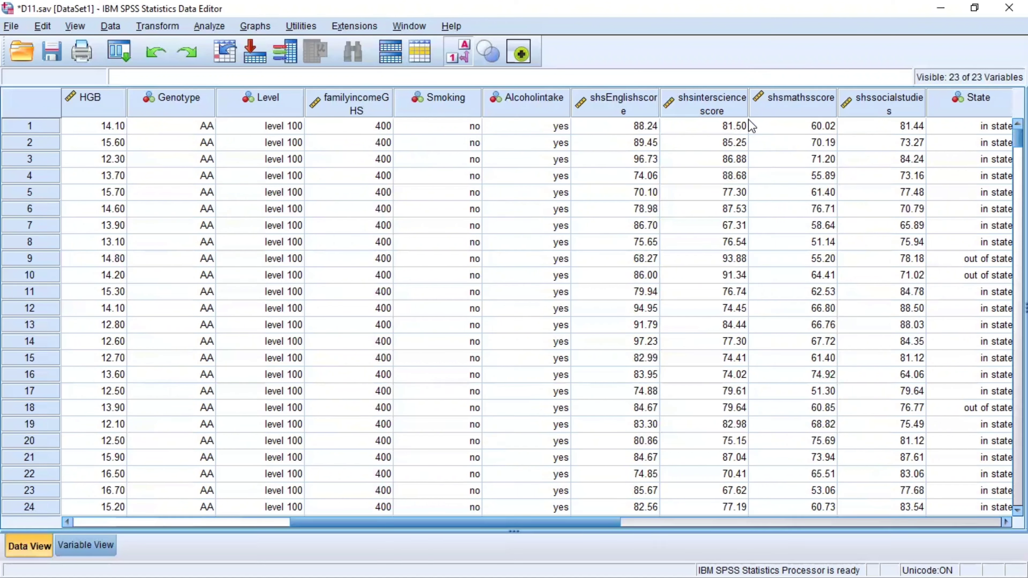
click(420, 53)
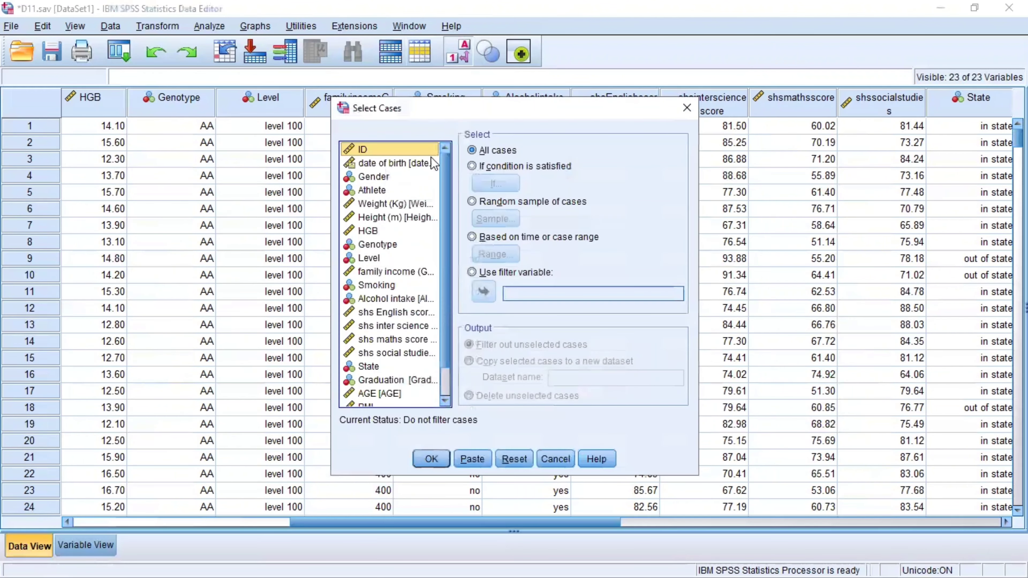
click(477, 171)
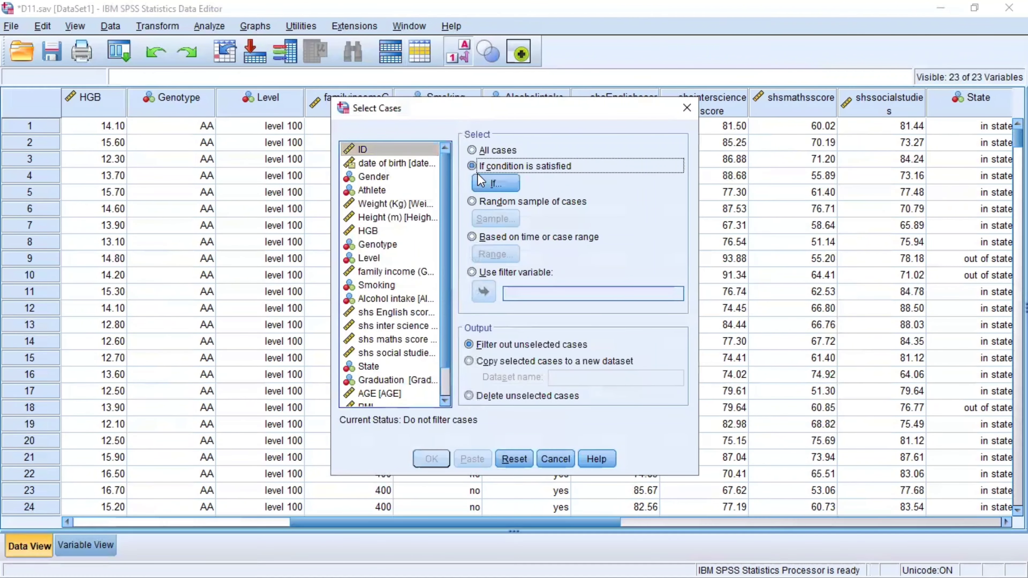
click(485, 187)
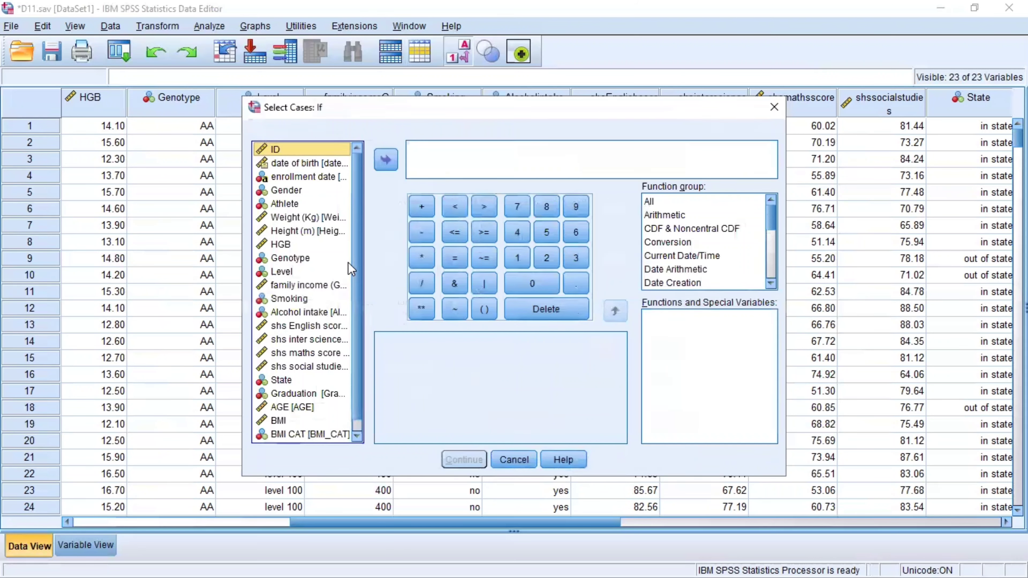
click(301, 259)
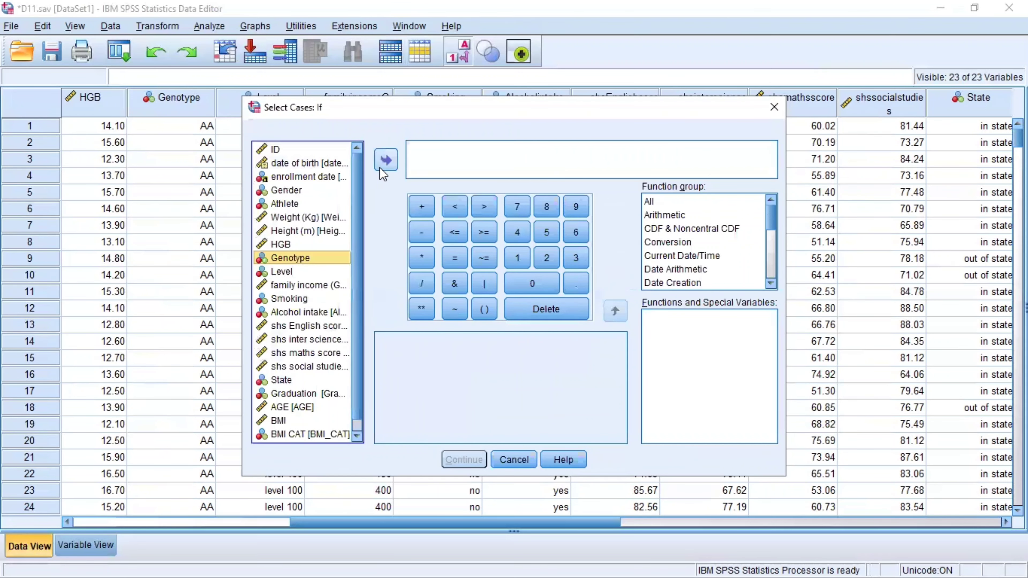
click(774, 113)
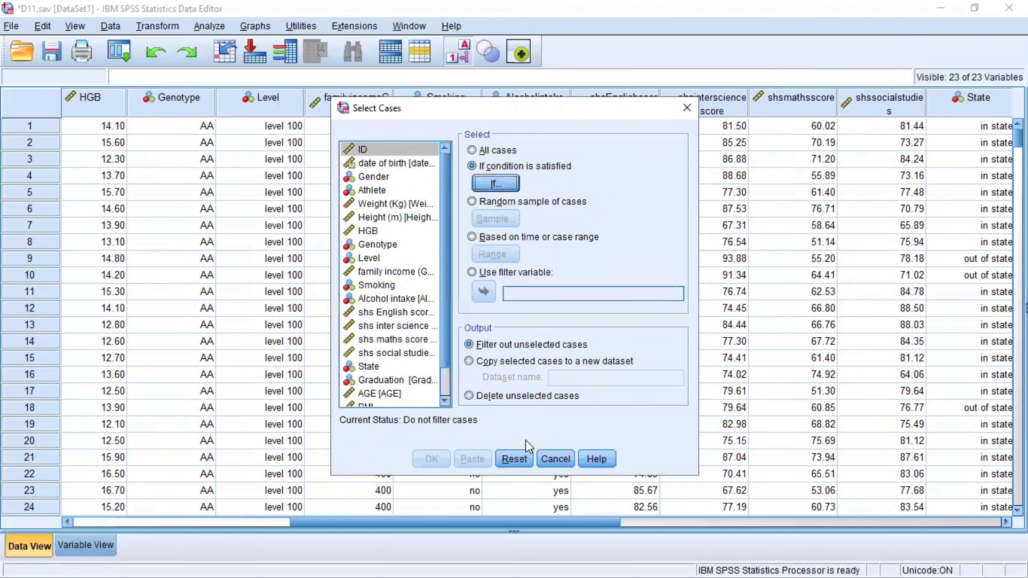
click(518, 460)
click(430, 461)
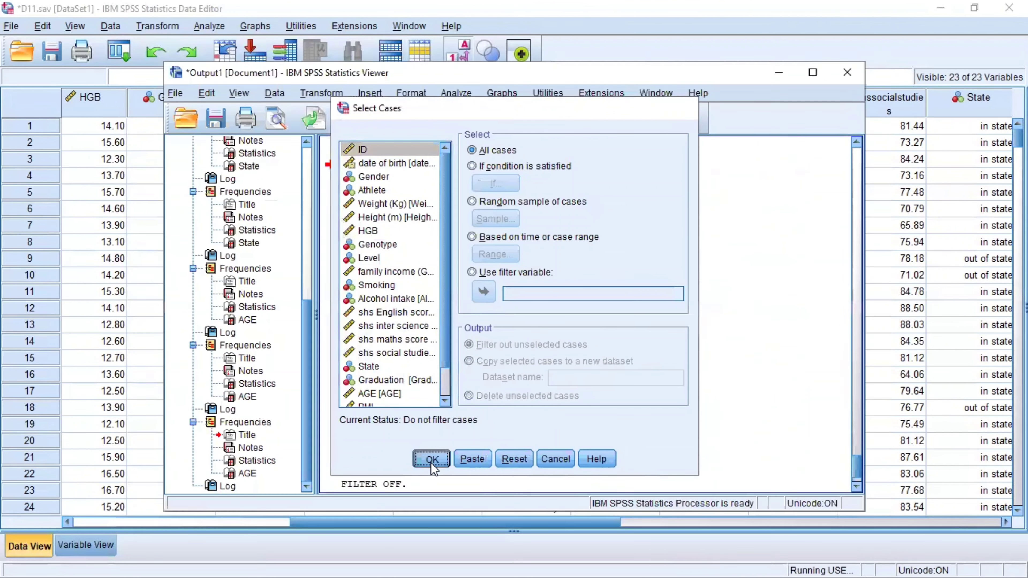
Check which value codes are assigned to the Genotype categories in the variable definitions, and return to the data.
click(98, 543)
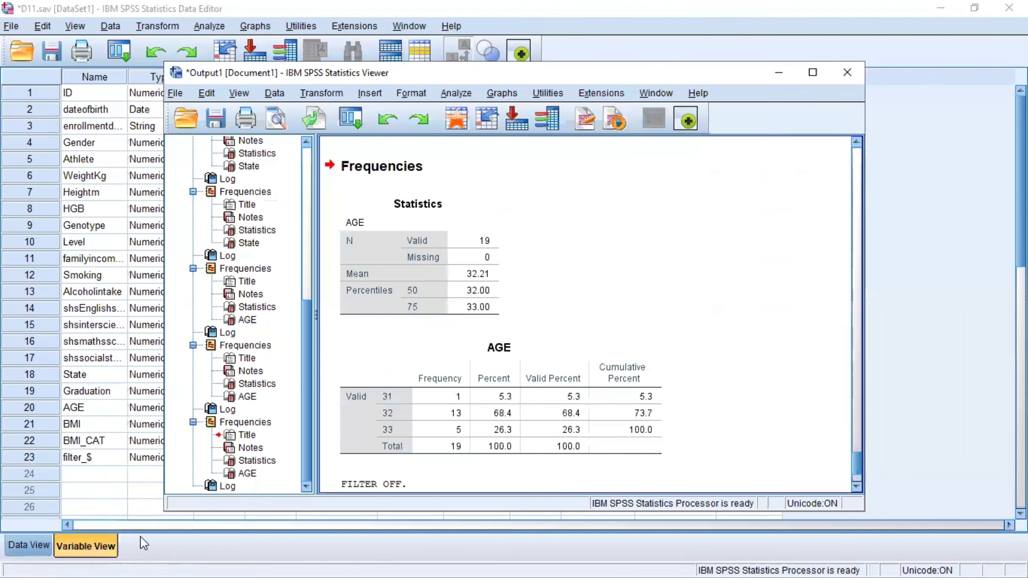
click(779, 74)
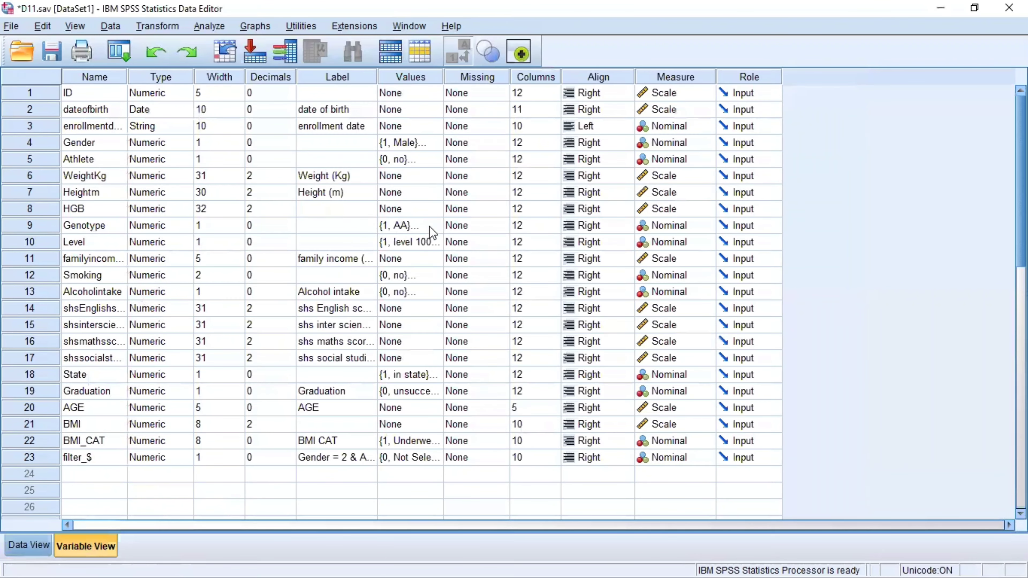
double_click(430, 225)
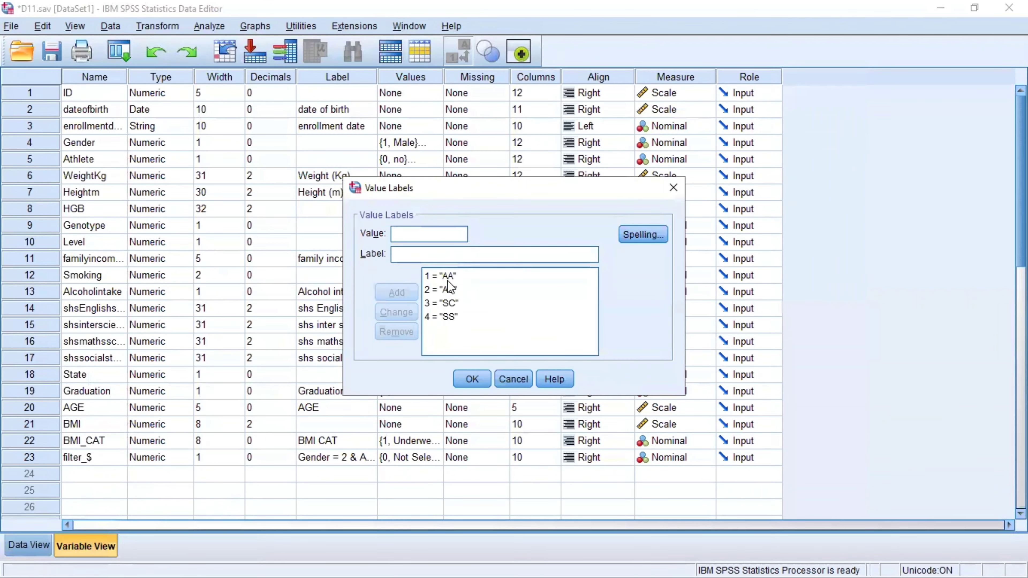
click(468, 373)
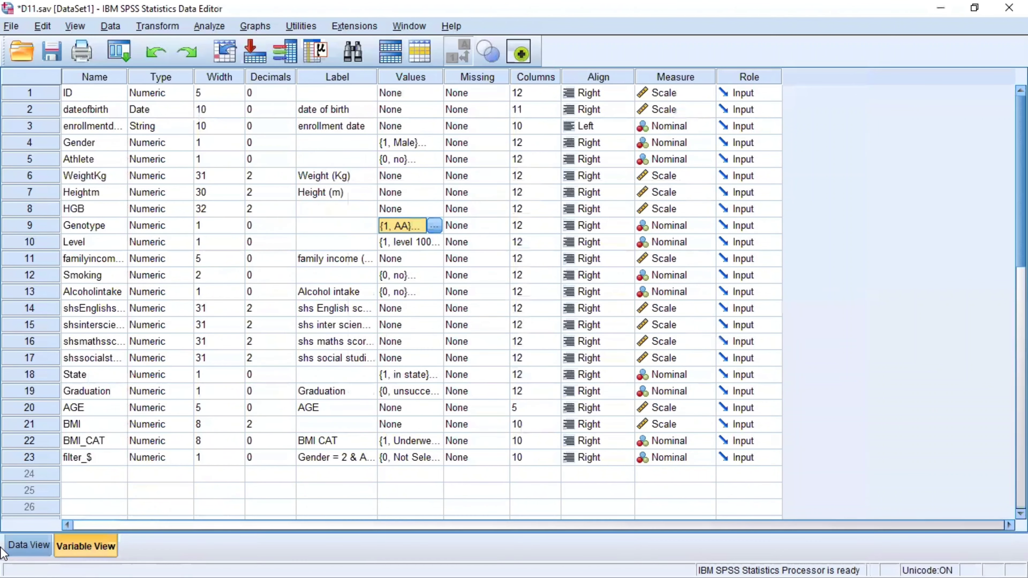
click(10, 550)
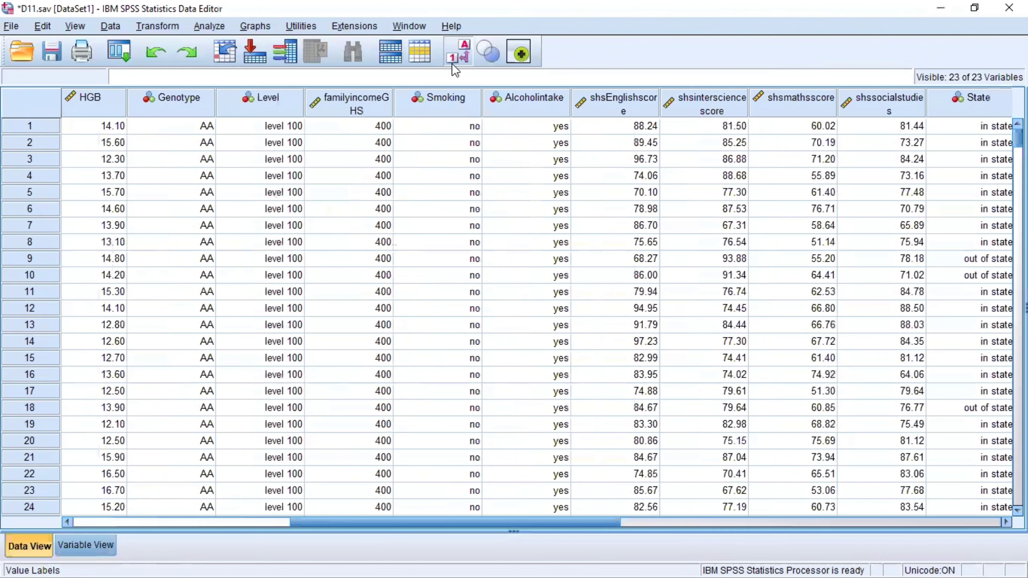
Open the case selection settings for the dataset.
click(431, 56)
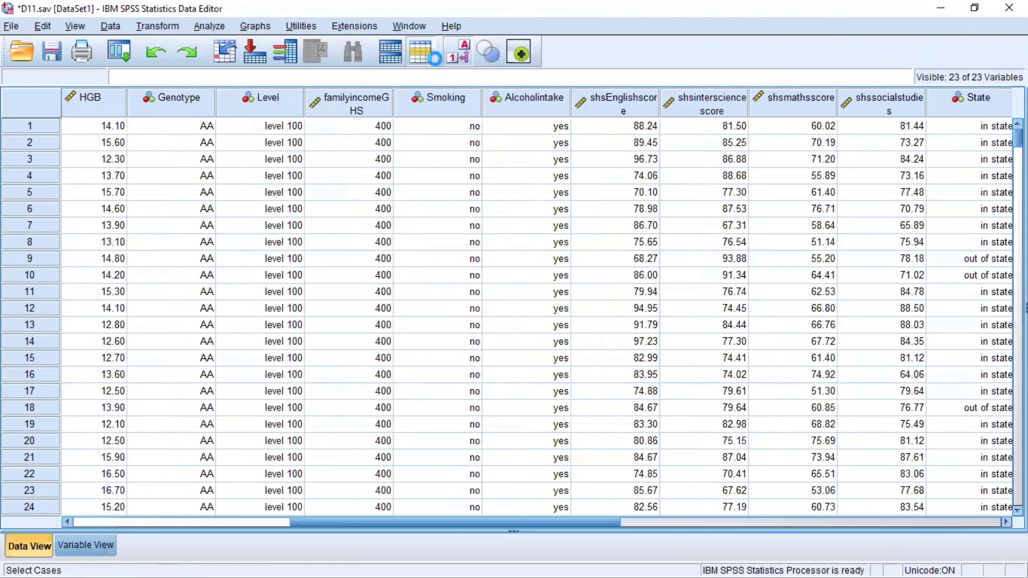